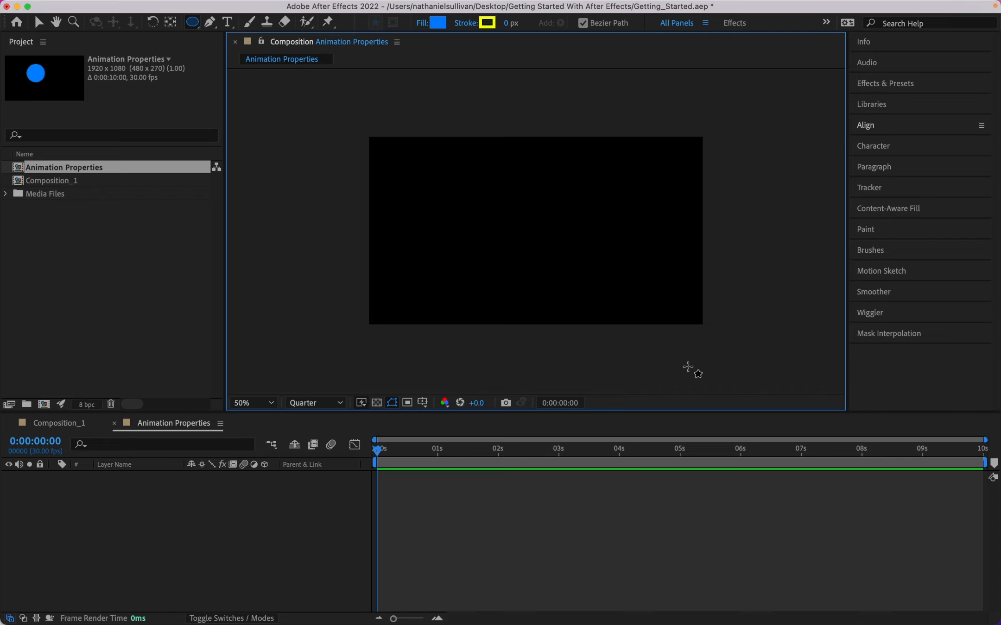
Create a new shape layer and draw a blue circle with a 0 px stroke at the composition's centre
{"action": "mouse_move", "coordinate": [213, 5]}
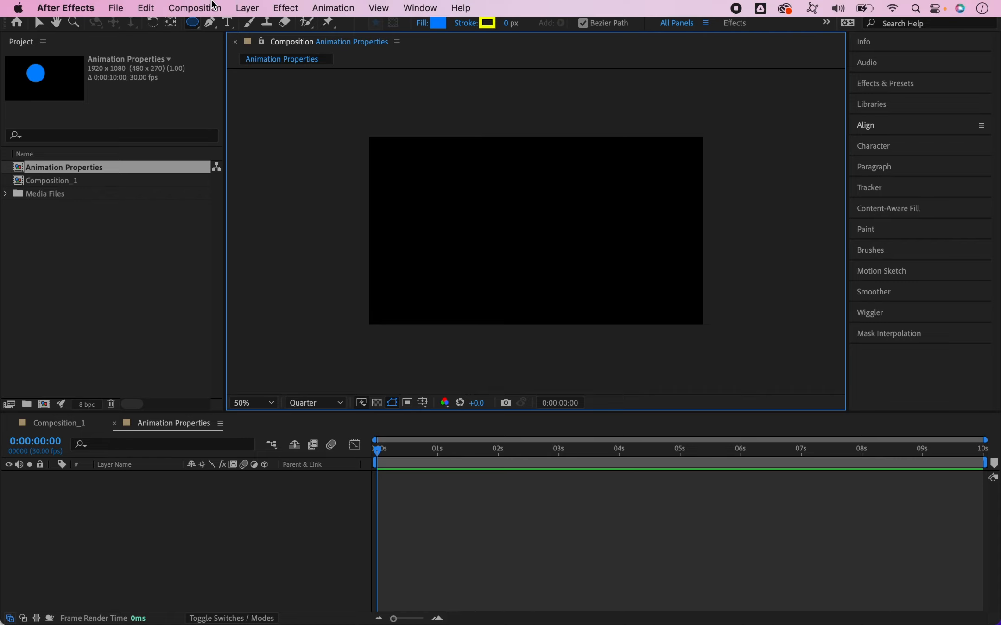
{"action": "left_click", "coordinate": [248, 8]}
{"action": "mouse_move", "coordinate": [301, 28]}
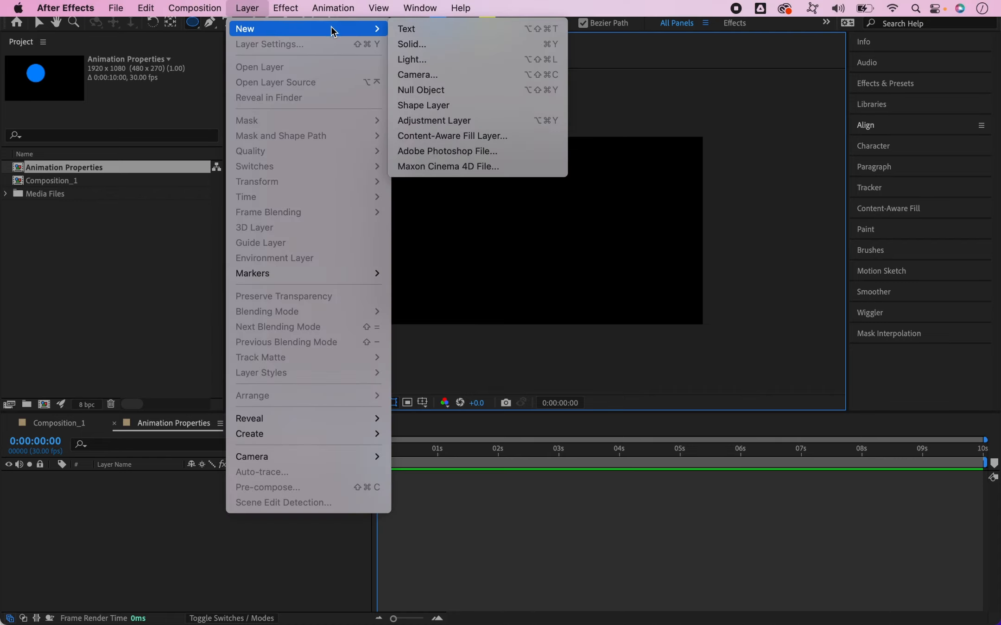
{"action": "left_click", "coordinate": [458, 109]}
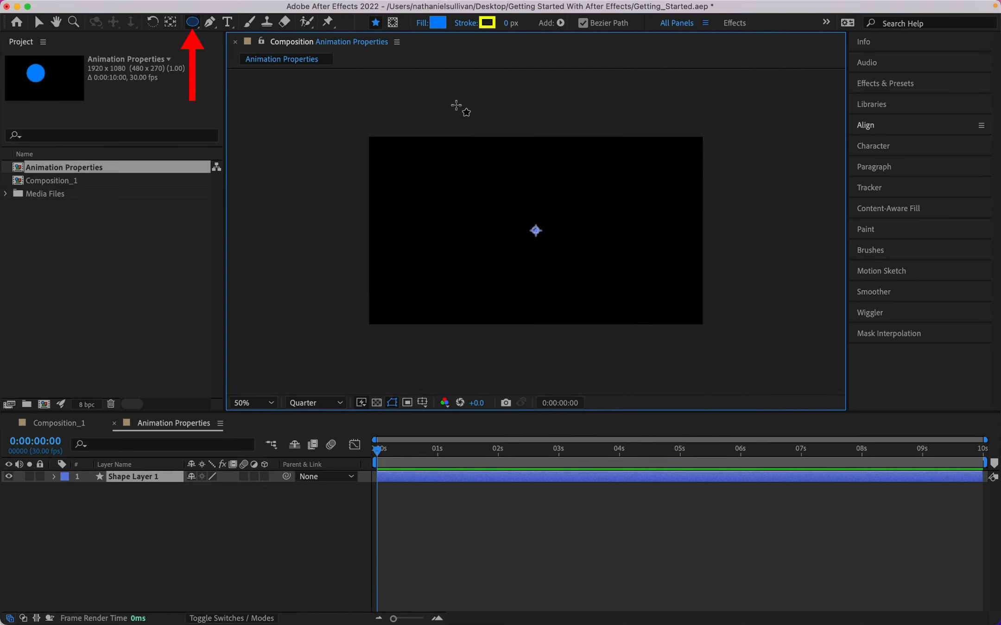
{"action": "left_click_drag", "start_coordinate": [497, 191], "coordinate": [563, 265]}
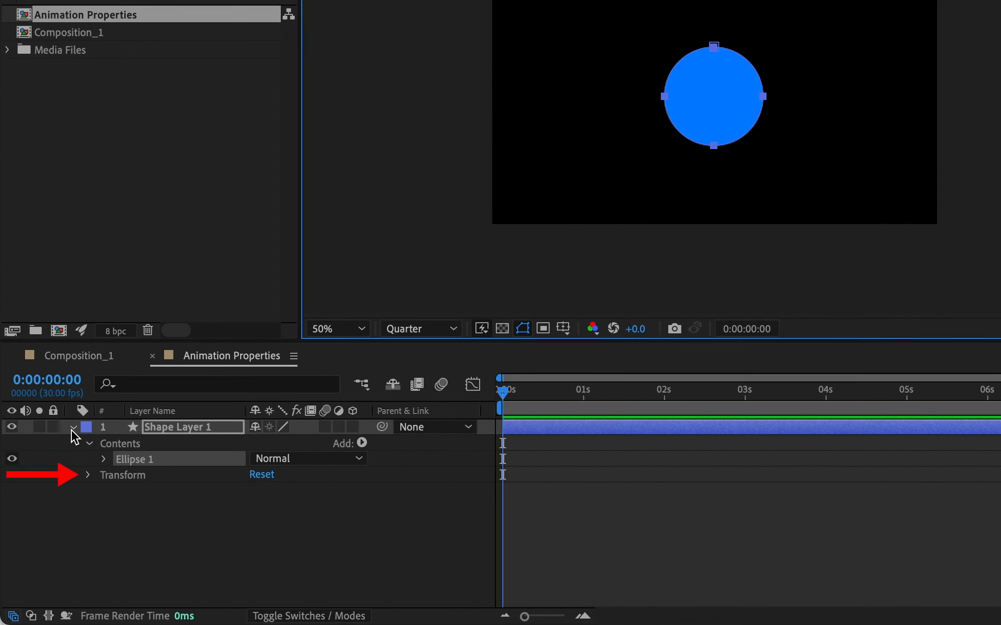
Reveal the shape layer's transform properties and shift its position to about 1017, 575
{"action": "left_click", "coordinate": [89, 475]}
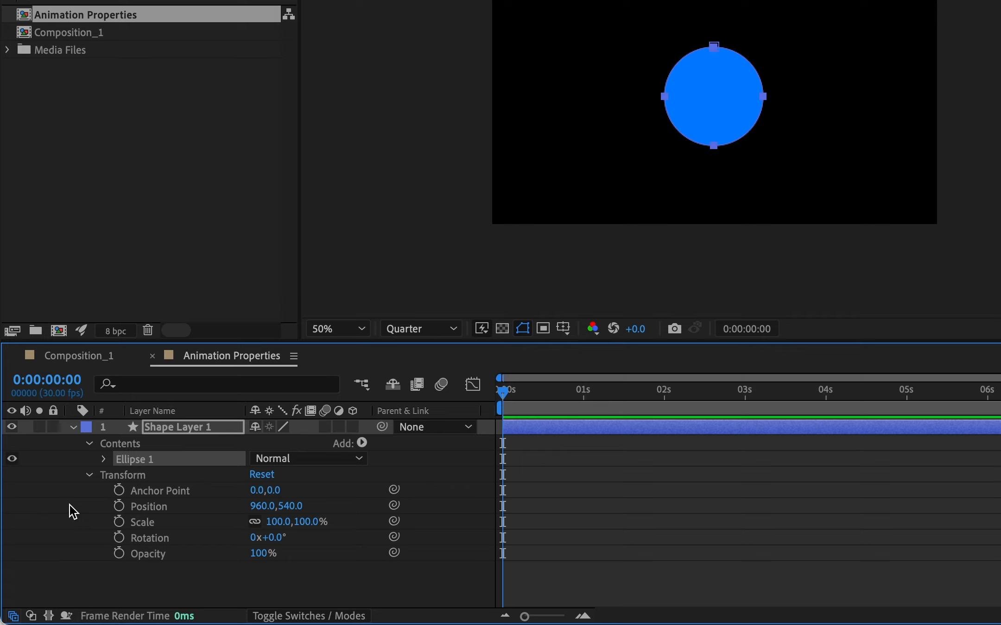
{"action": "left_click", "coordinate": [148, 508]}
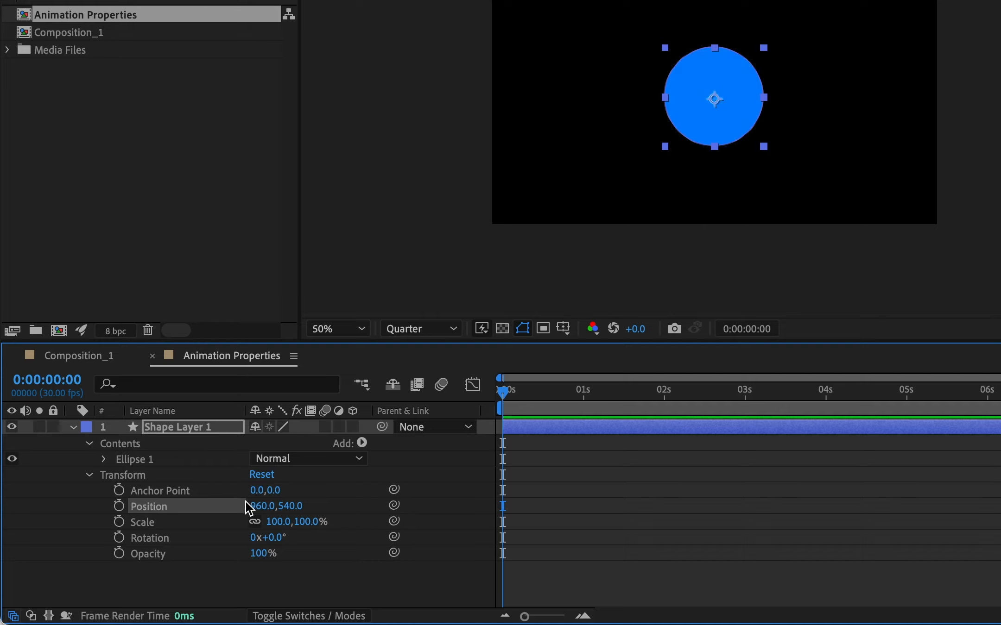
{"action": "left_click", "coordinate": [260, 506]}
{"action": "type", "text": "1120"}
{"action": "key", "text": "Return"}
{"action": "left_click_drag", "start_coordinate": [390, 489], "coordinate": [326, 505]}
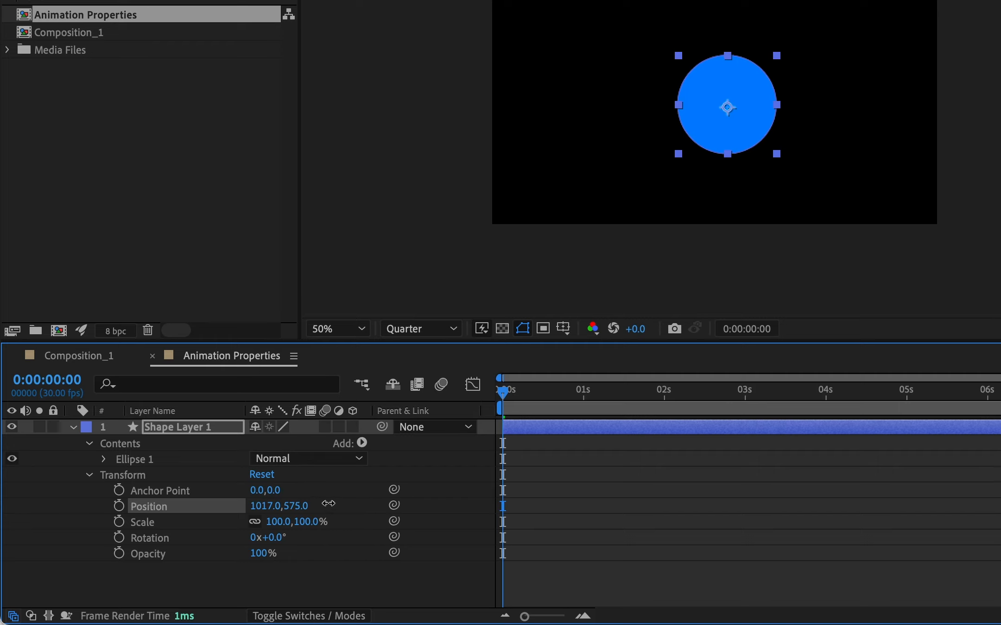
Set the shape layer's position to 200, 700
{"action": "left_click", "coordinate": [260, 506]}
{"action": "type", "text": "200"}
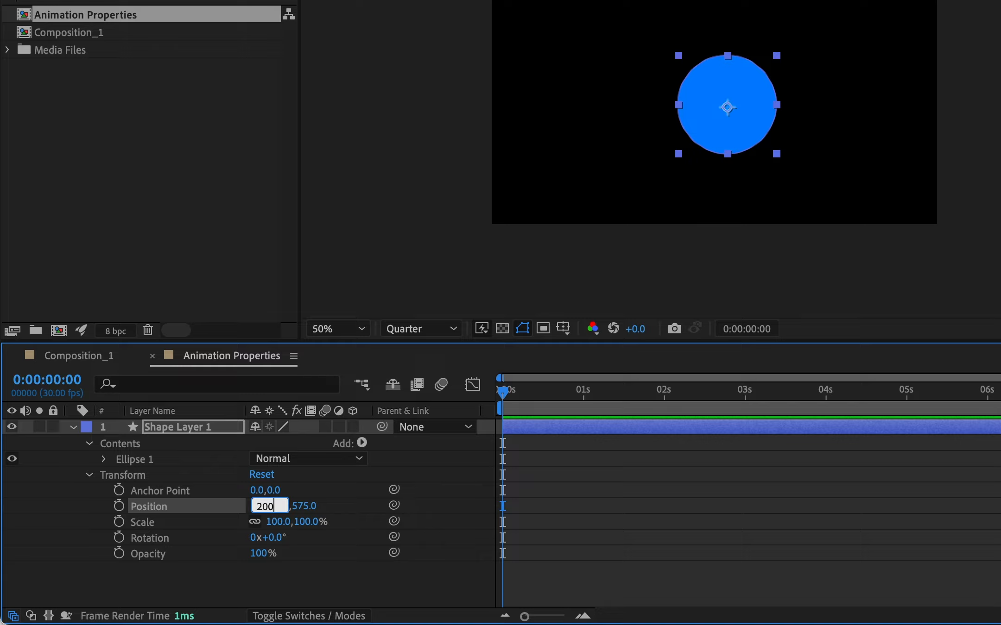
{"action": "key", "text": "Return"}
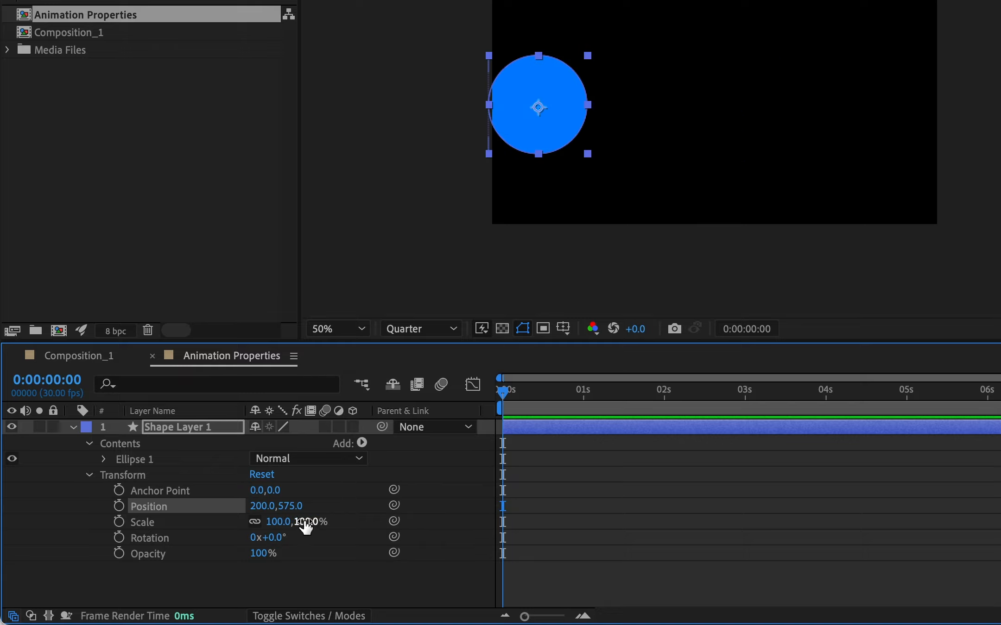
{"action": "left_click", "coordinate": [296, 507]}
{"action": "type", "text": "700"}
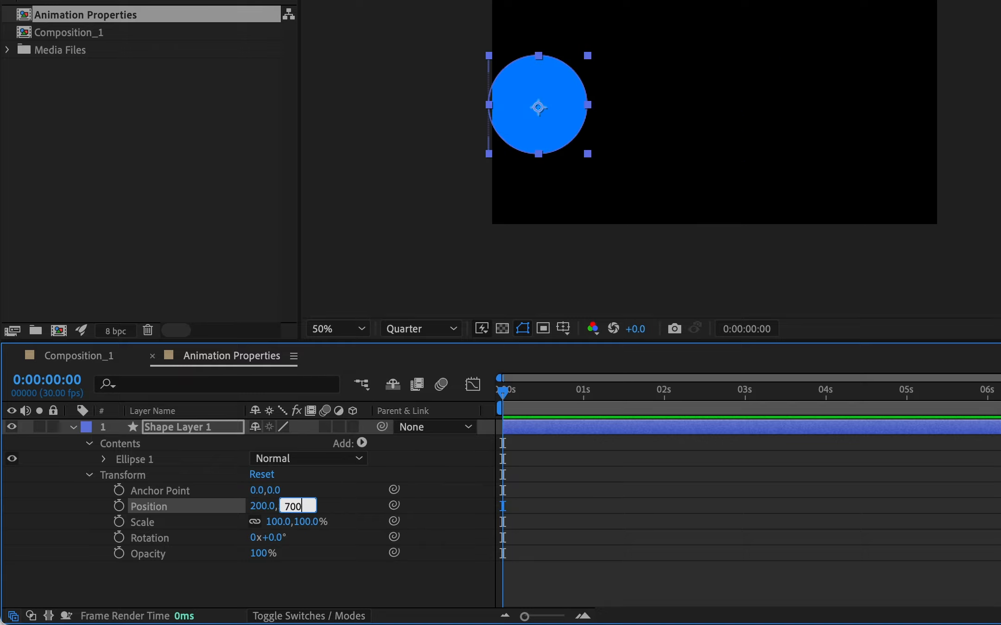
{"action": "key", "text": "Return"}
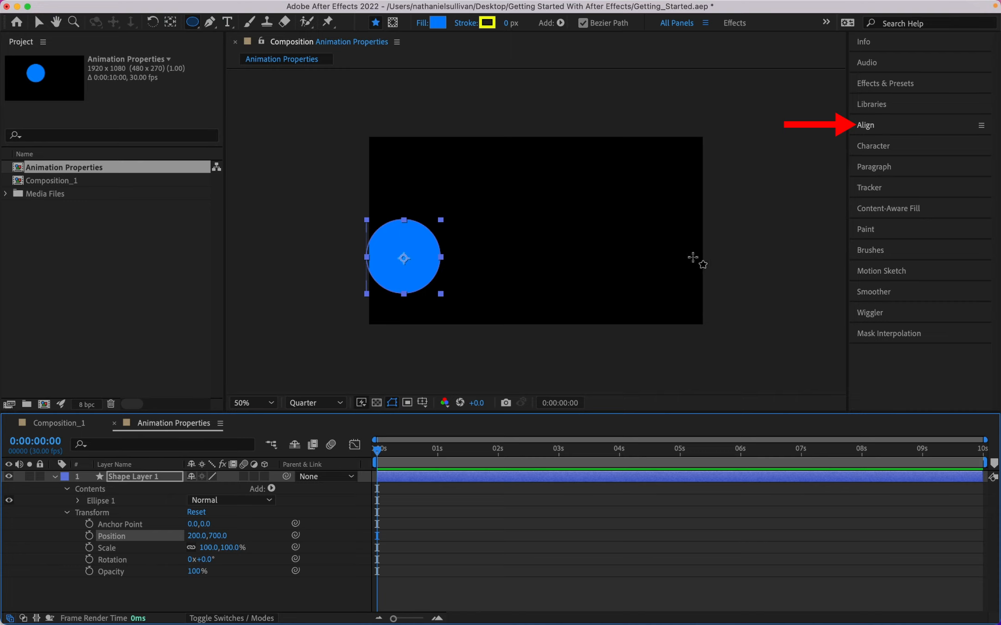
Centre the circle horizontally and vertically in the composition and scale it uniformly to 76%
{"action": "left_click", "coordinate": [866, 126]}
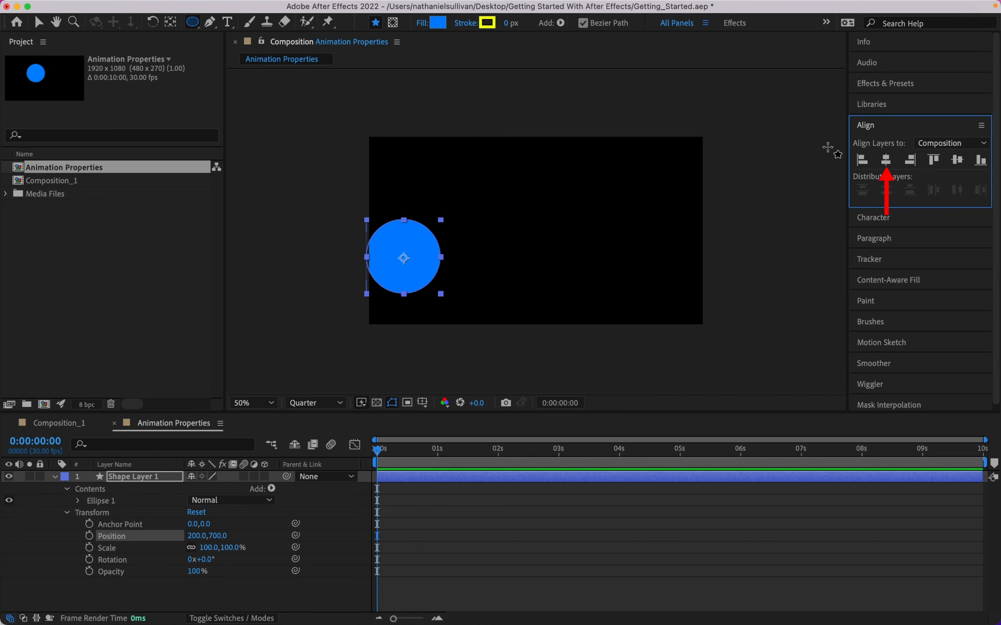
{"action": "left_click", "coordinate": [886, 160]}
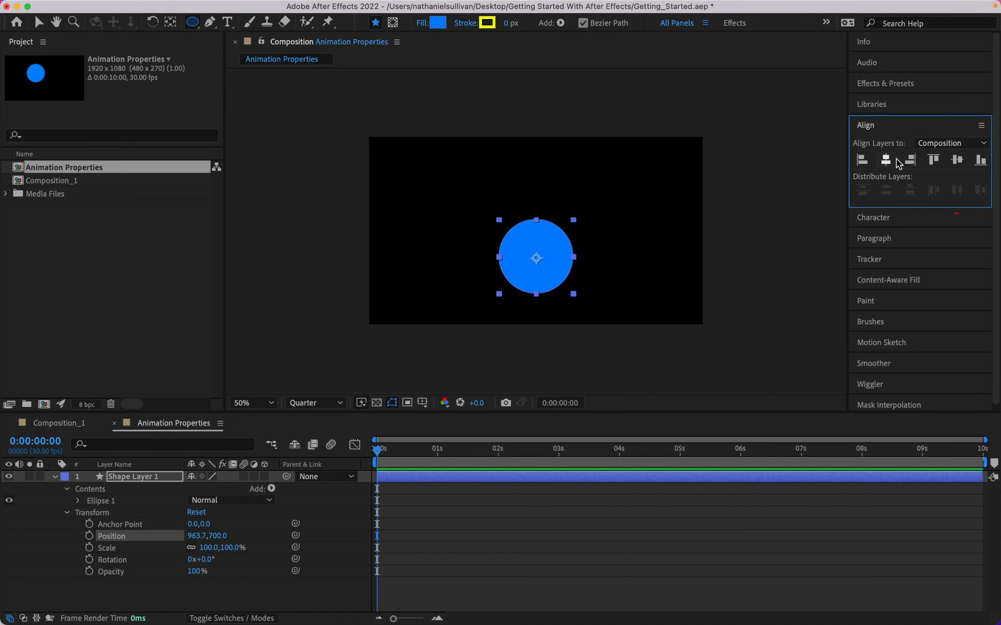
{"action": "left_click", "coordinate": [957, 160]}
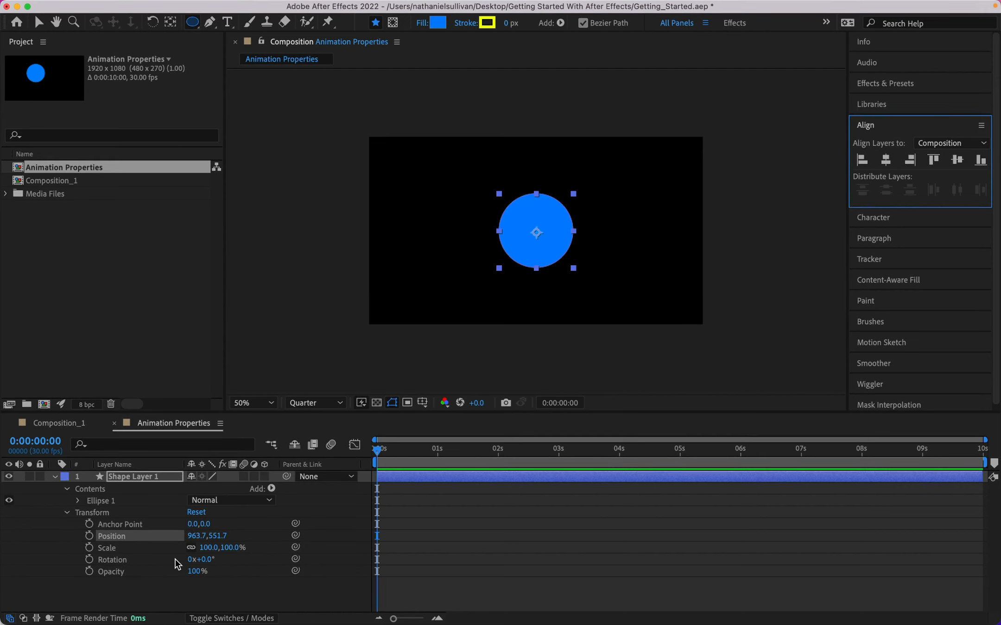
{"action": "mouse_move", "coordinate": [205, 555]}
{"action": "left_mouse_down"}
{"action": "mouse_move", "coordinate": [232, 554]}
{"action": "mouse_move", "coordinate": [181, 543]}
{"action": "mouse_move", "coordinate": [259, 553]}
{"action": "mouse_move", "coordinate": [196, 549]}
{"action": "left_mouse_up"}
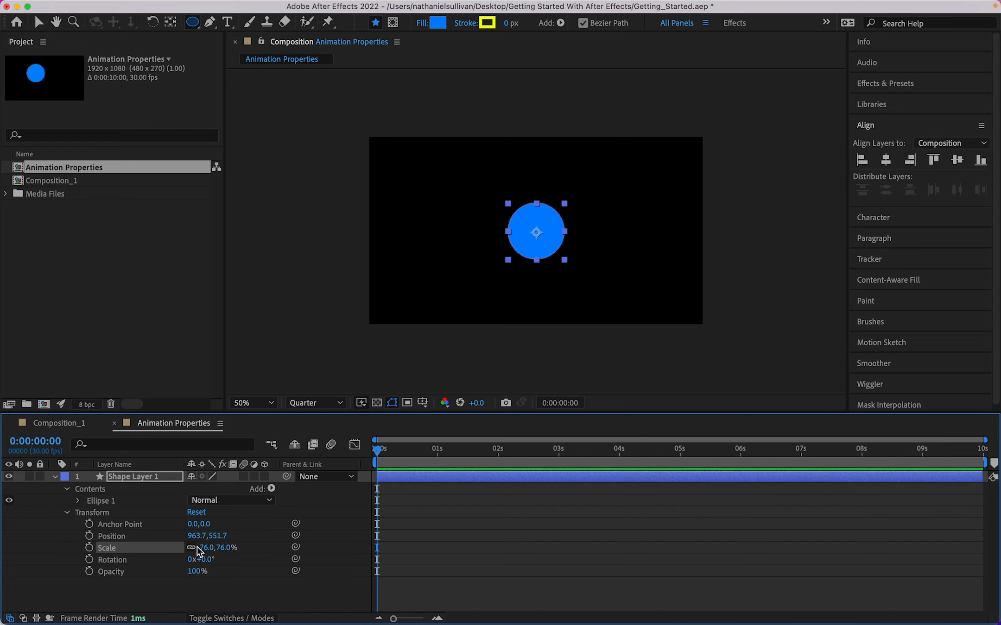
Unlink the scale proportions, try stretching the circle's width to 178% and its height separately, undo both stretches and relink the proportions
{"action": "left_click", "coordinate": [191, 547]}
{"action": "left_click_drag", "start_coordinate": [211, 547], "coordinate": [277, 549]}
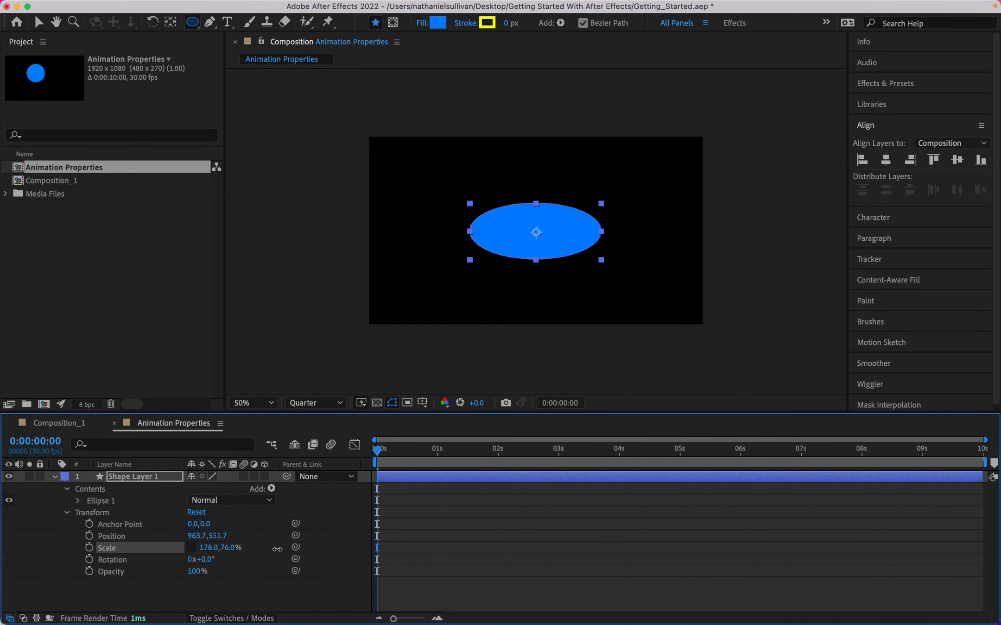
{"action": "key", "text": "super+z"}
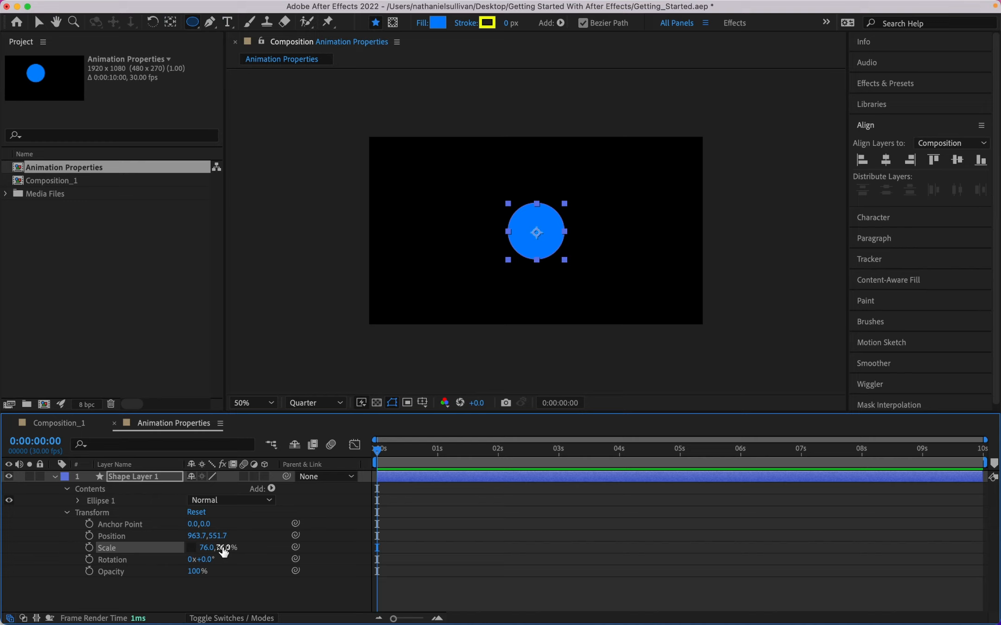
{"action": "left_click_drag", "start_coordinate": [224, 551], "coordinate": [310, 561]}
{"action": "key", "text": "super+z"}
{"action": "left_click", "coordinate": [191, 547]}
Try rotating the circle by four full revolutions, undo that, and set its rotation to 6°
{"action": "mouse_move", "coordinate": [190, 563]}
{"action": "left_mouse_down"}
{"action": "mouse_move", "coordinate": [229, 563]}
{"action": "mouse_move", "coordinate": [193, 563]}
{"action": "left_mouse_up"}
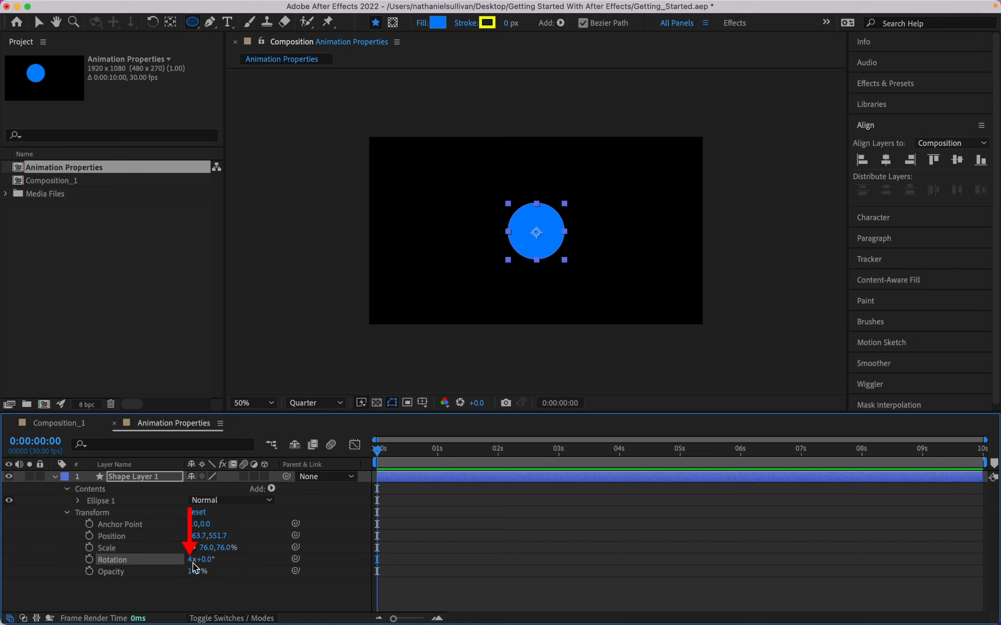
{"action": "key", "text": "super+z"}
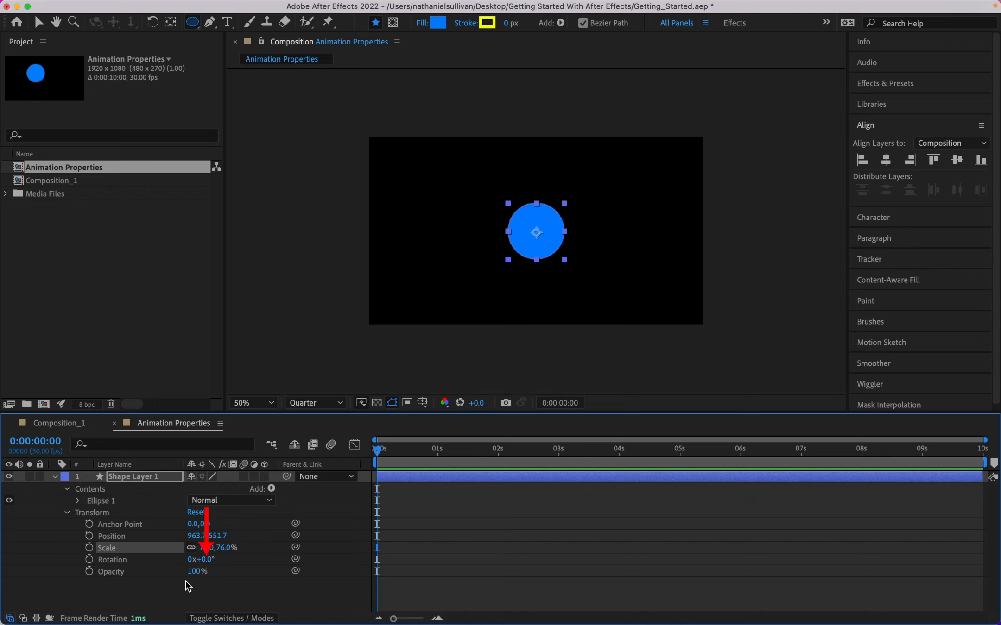
{"action": "mouse_move", "coordinate": [209, 563]}
{"action": "left_mouse_down"}
{"action": "mouse_move", "coordinate": [369, 558]}
{"action": "mouse_move", "coordinate": [216, 563]}
{"action": "left_mouse_up"}
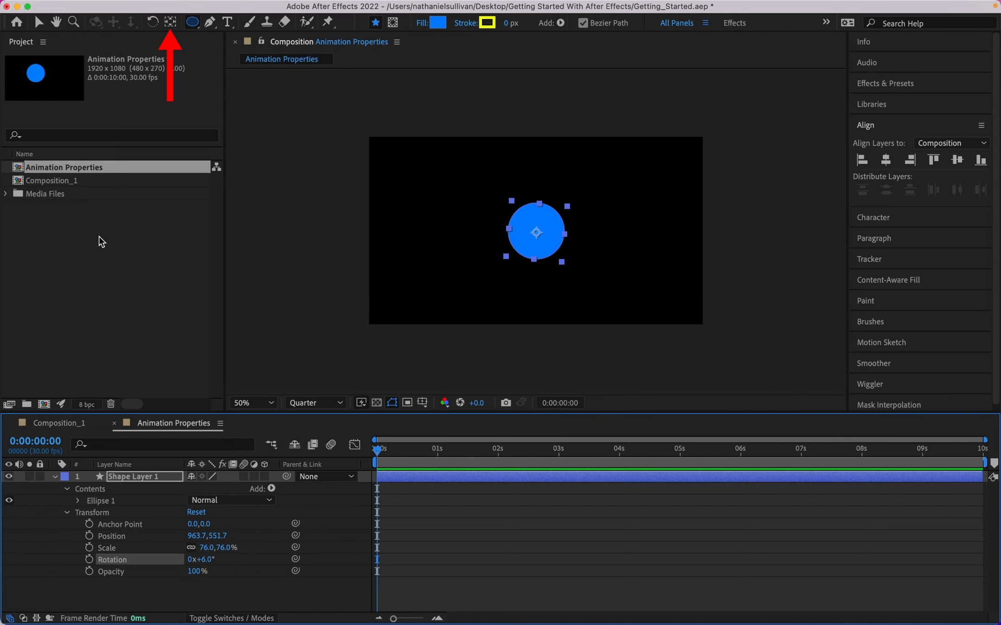
Place the anchor point at two opposite bounding-box corners in turn, rotating the circle to 1x+80° about the first and 1x+2° about the second
{"action": "left_click", "coordinate": [170, 22]}
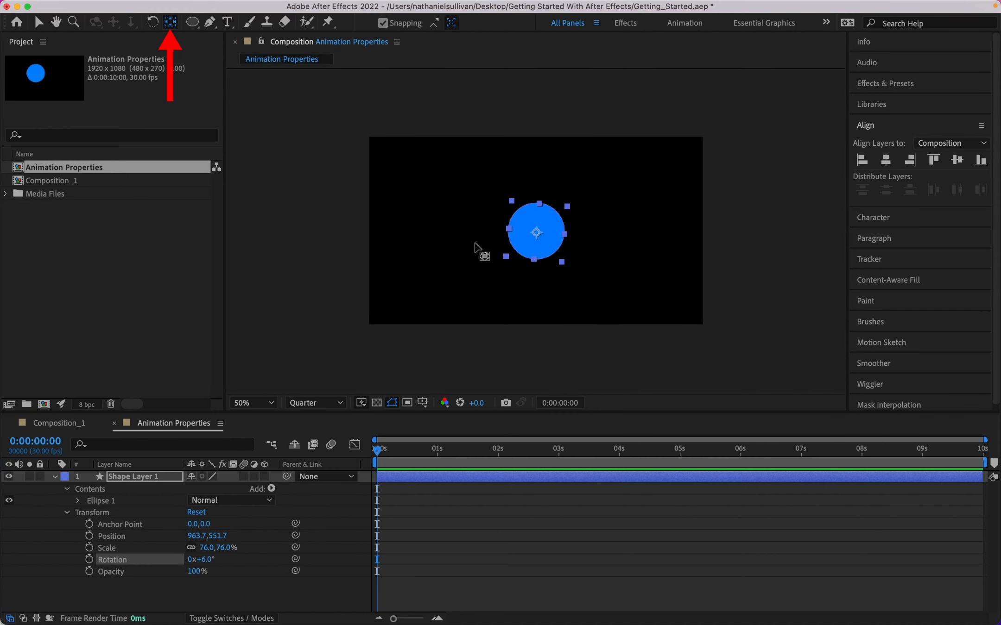
{"action": "left_click_drag", "start_coordinate": [533, 232], "coordinate": [512, 202]}
{"action": "left_click_drag", "start_coordinate": [204, 559], "coordinate": [521, 576]}
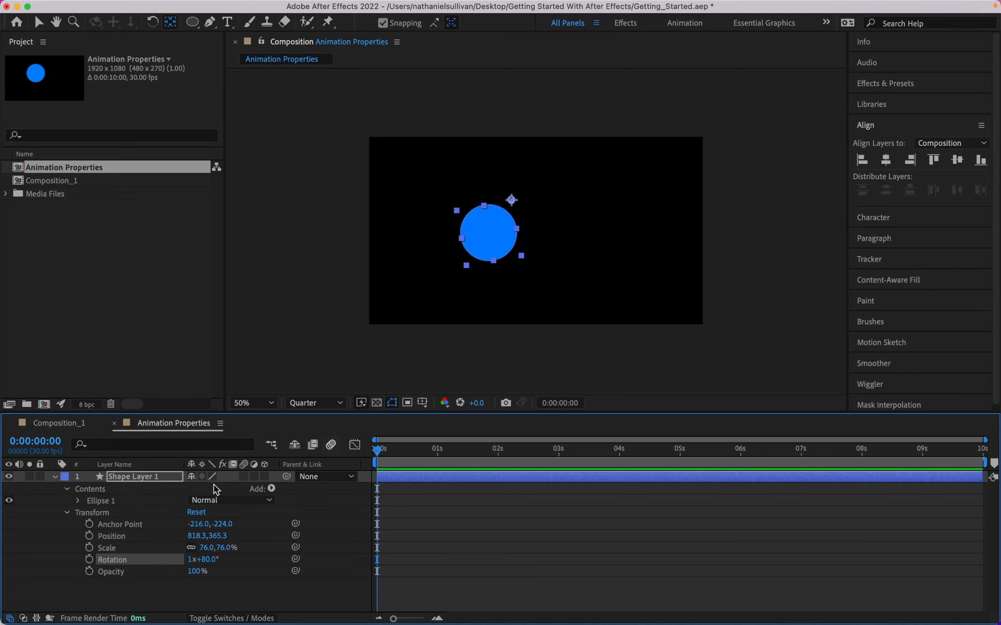
{"action": "left_click_drag", "start_coordinate": [510, 200], "coordinate": [465, 266]}
{"action": "left_click_drag", "start_coordinate": [209, 559], "coordinate": [178, 580]}
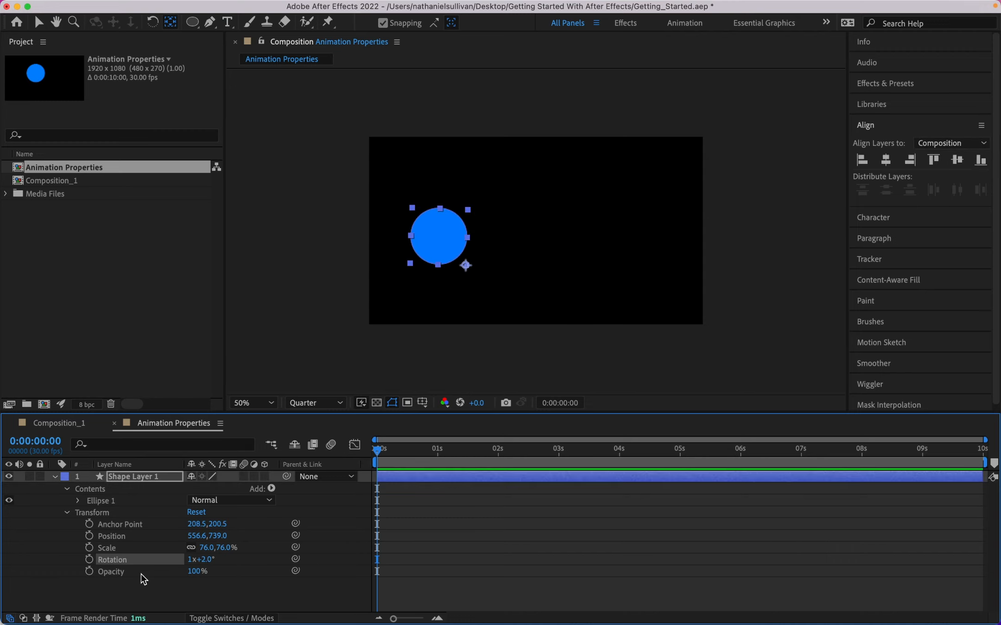
Centre the anchor point in the layer content and scale the circle uniformly to 81%
{"action": "right_click", "coordinate": [437, 253]}
{"action": "mouse_move", "coordinate": [459, 246]}
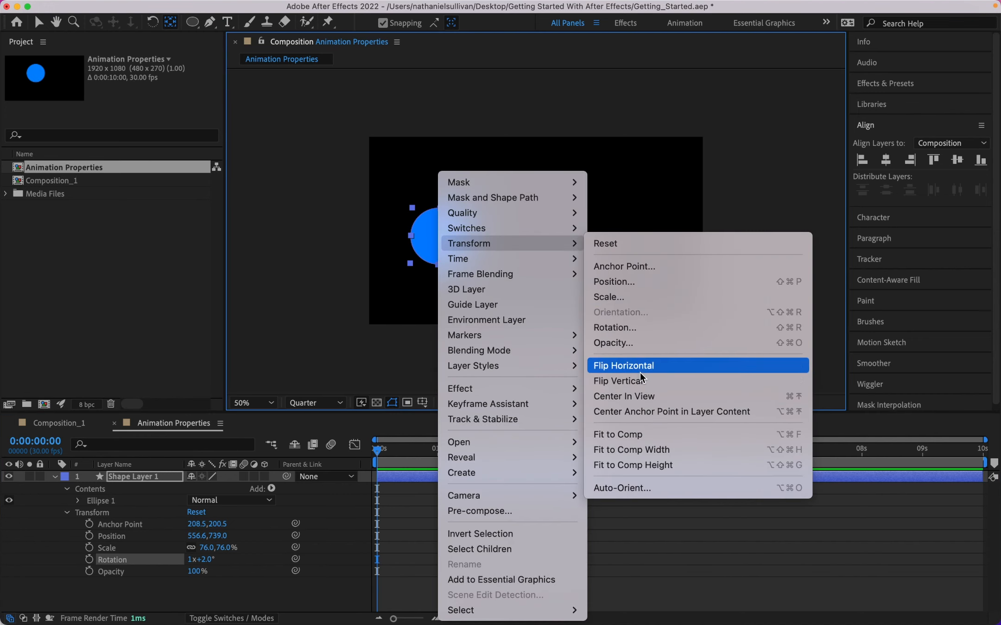
{"action": "left_click", "coordinate": [767, 411]}
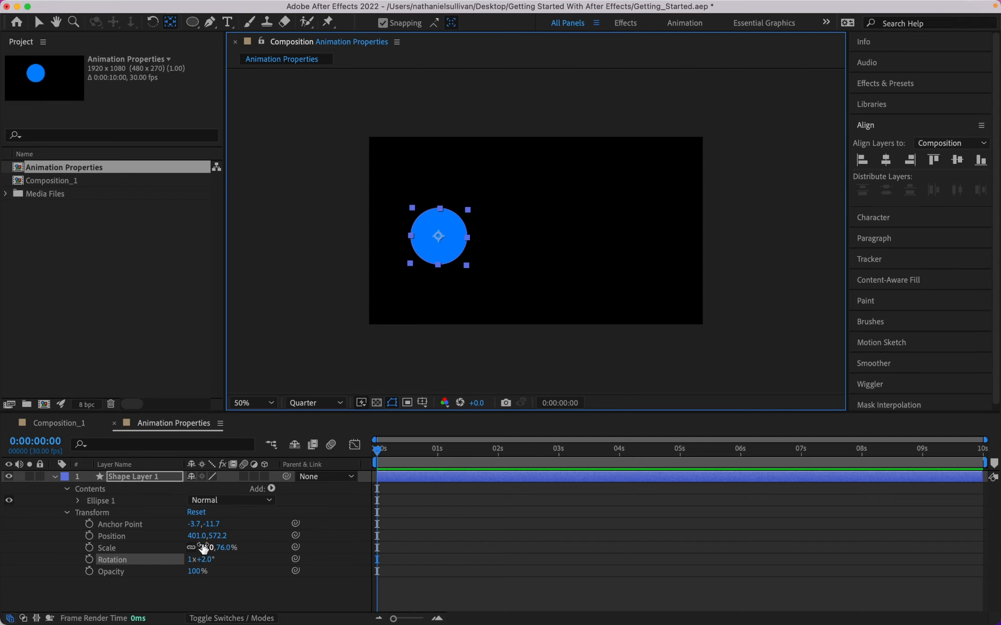
{"action": "mouse_move", "coordinate": [205, 549]}
{"action": "left_mouse_down"}
{"action": "mouse_move", "coordinate": [223, 548]}
{"action": "mouse_move", "coordinate": [190, 548]}
{"action": "mouse_move", "coordinate": [250, 548]}
{"action": "mouse_move", "coordinate": [207, 549]}
{"action": "left_mouse_up"}
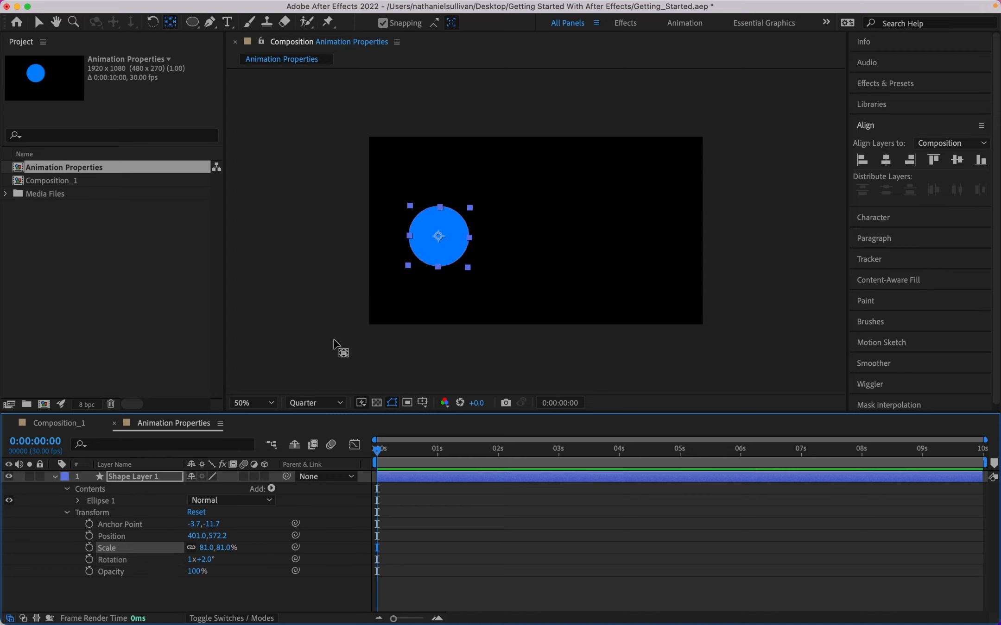
Move the anchor point to the circle's upper-left bounding-box corner, try scaling from there, and recentre the anchor point in the layer content
{"action": "left_click_drag", "start_coordinate": [439, 238], "coordinate": [409, 205]}
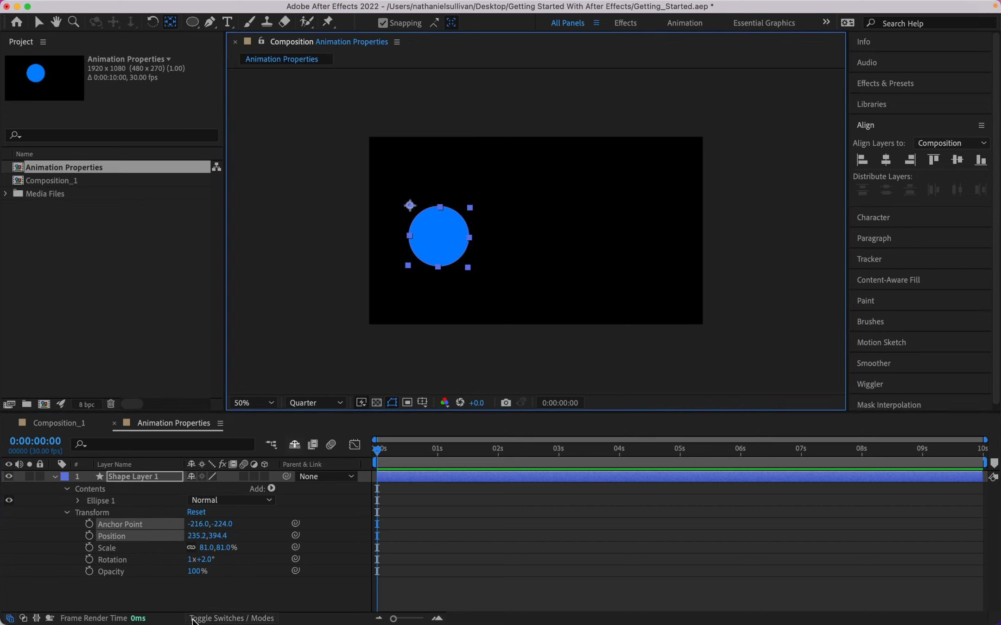
{"action": "mouse_move", "coordinate": [206, 550]}
{"action": "left_mouse_down"}
{"action": "mouse_move", "coordinate": [237, 550]}
{"action": "mouse_move", "coordinate": [176, 533]}
{"action": "mouse_move", "coordinate": [278, 537]}
{"action": "mouse_move", "coordinate": [147, 533]}
{"action": "mouse_move", "coordinate": [262, 527]}
{"action": "mouse_move", "coordinate": [157, 528]}
{"action": "mouse_move", "coordinate": [206, 532]}
{"action": "left_mouse_up"}
{"action": "key", "text": "super+alt+Home"}
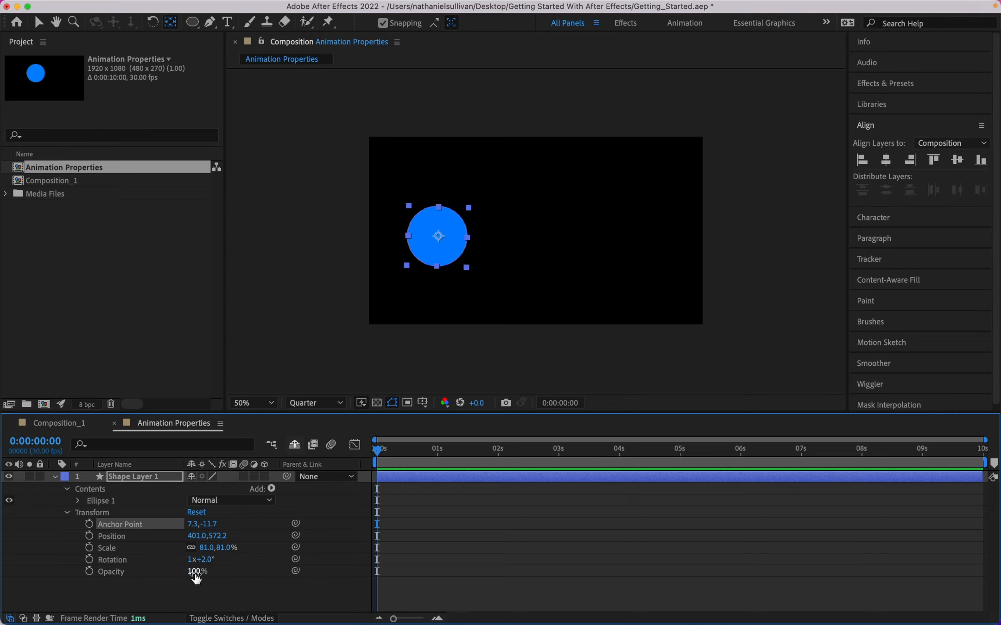
Set the circle layer's opacity to 0%
{"action": "left_click_drag", "start_coordinate": [195, 572], "coordinate": [106, 574]}
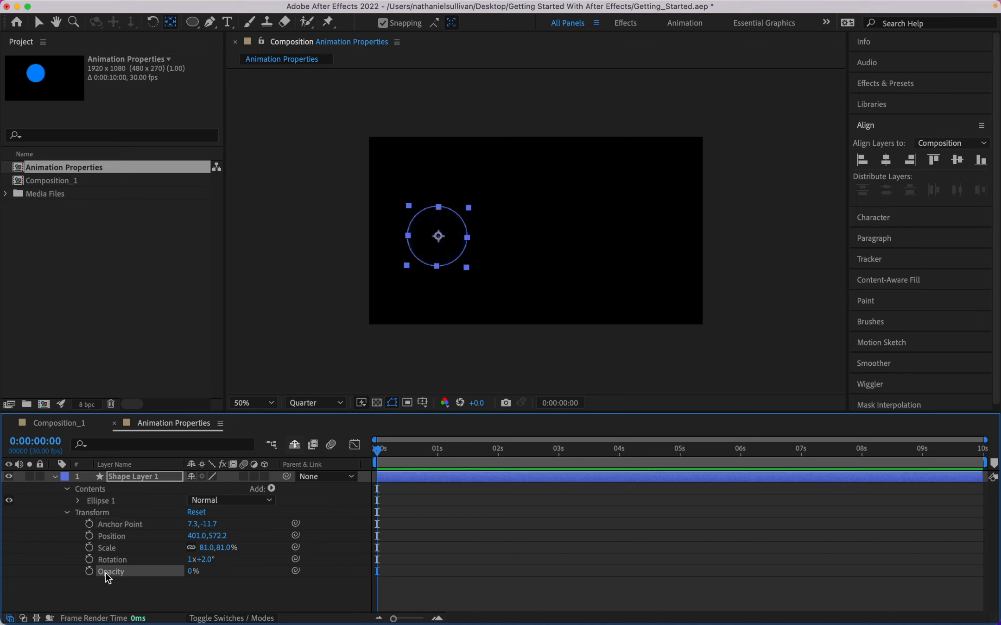